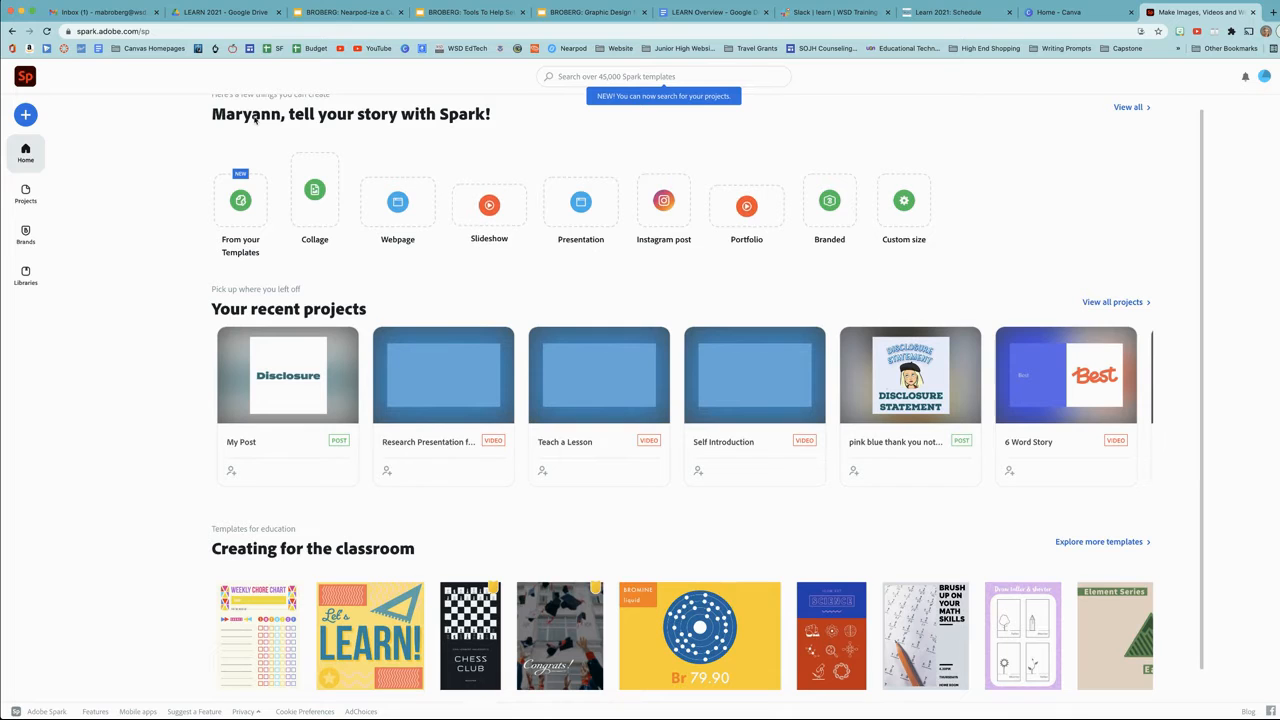
- Create a blank custom-size post 250 px wide and 250 px high
scroll(194, 130, "up", 1)
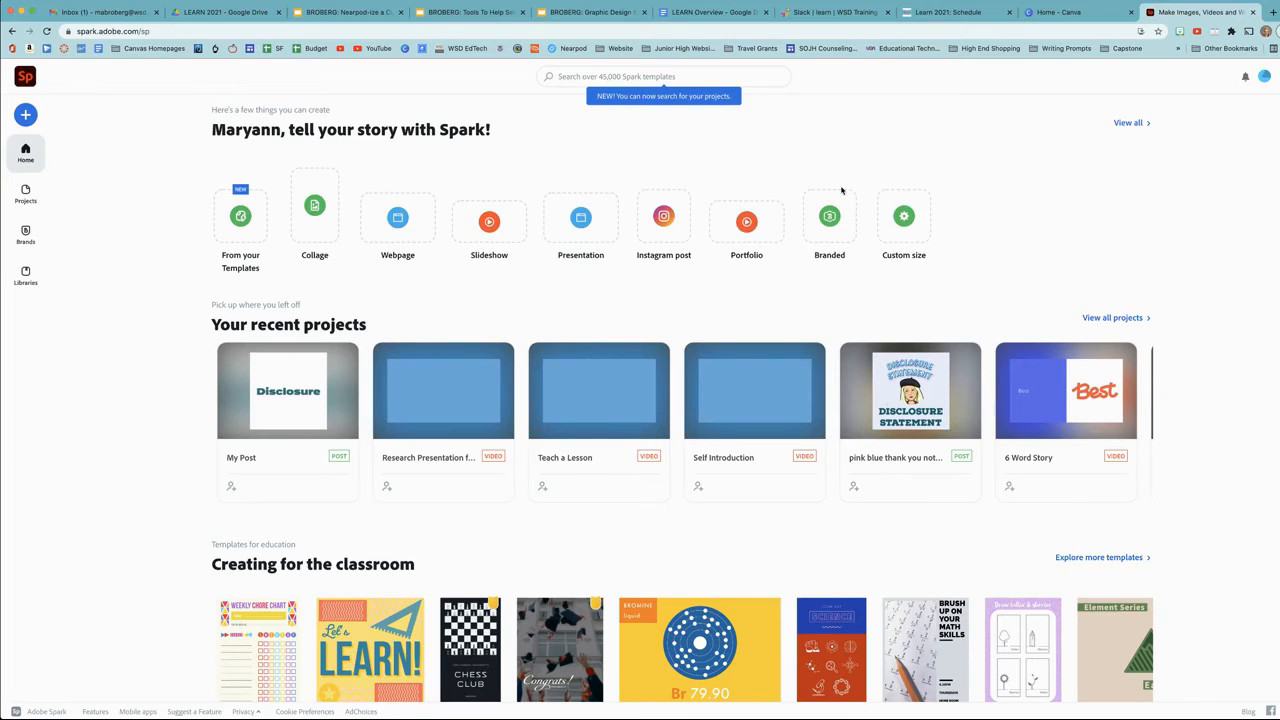
left_click(910, 222)
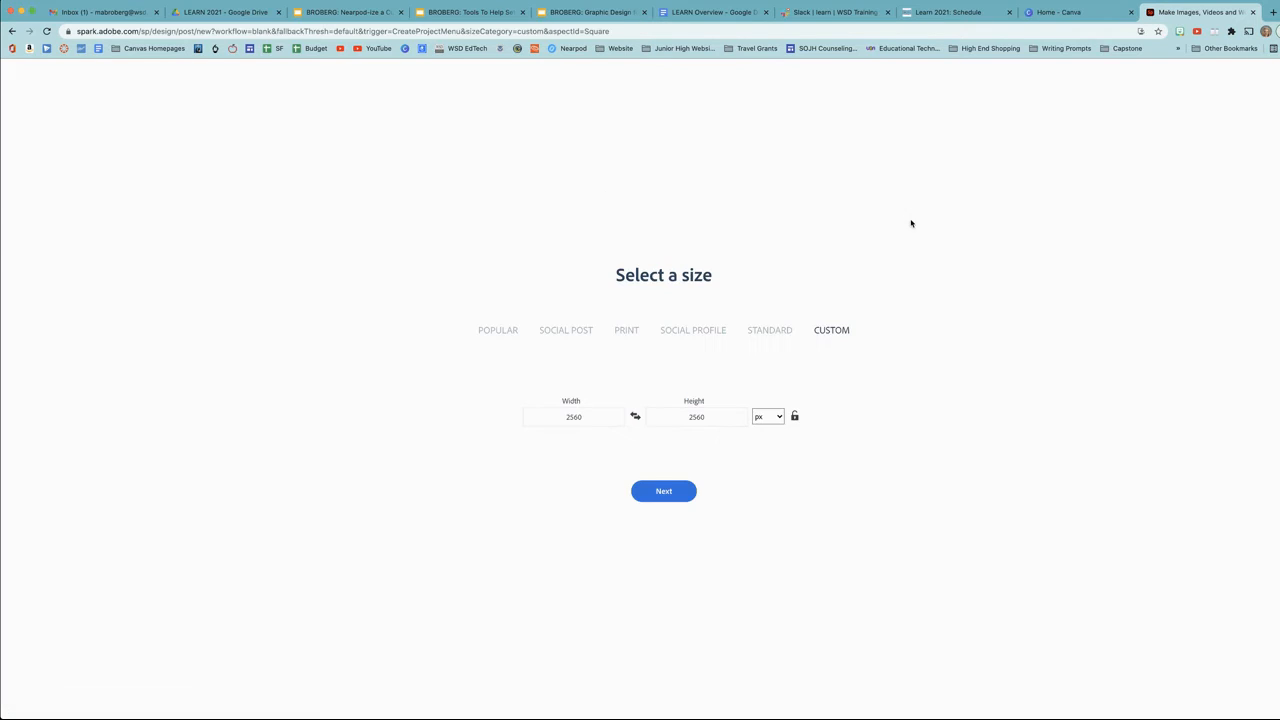
double_click(550, 418)
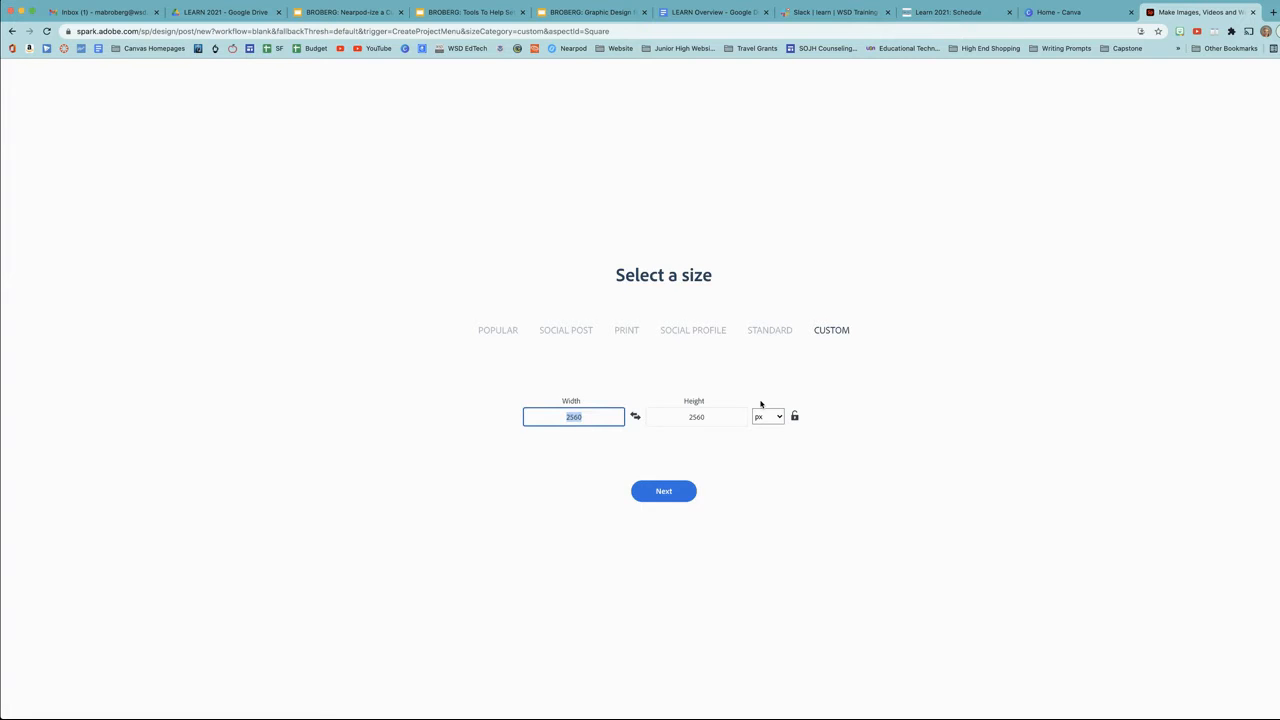
type("250")
left_click_drag(730, 421, 688, 416)
type("250")
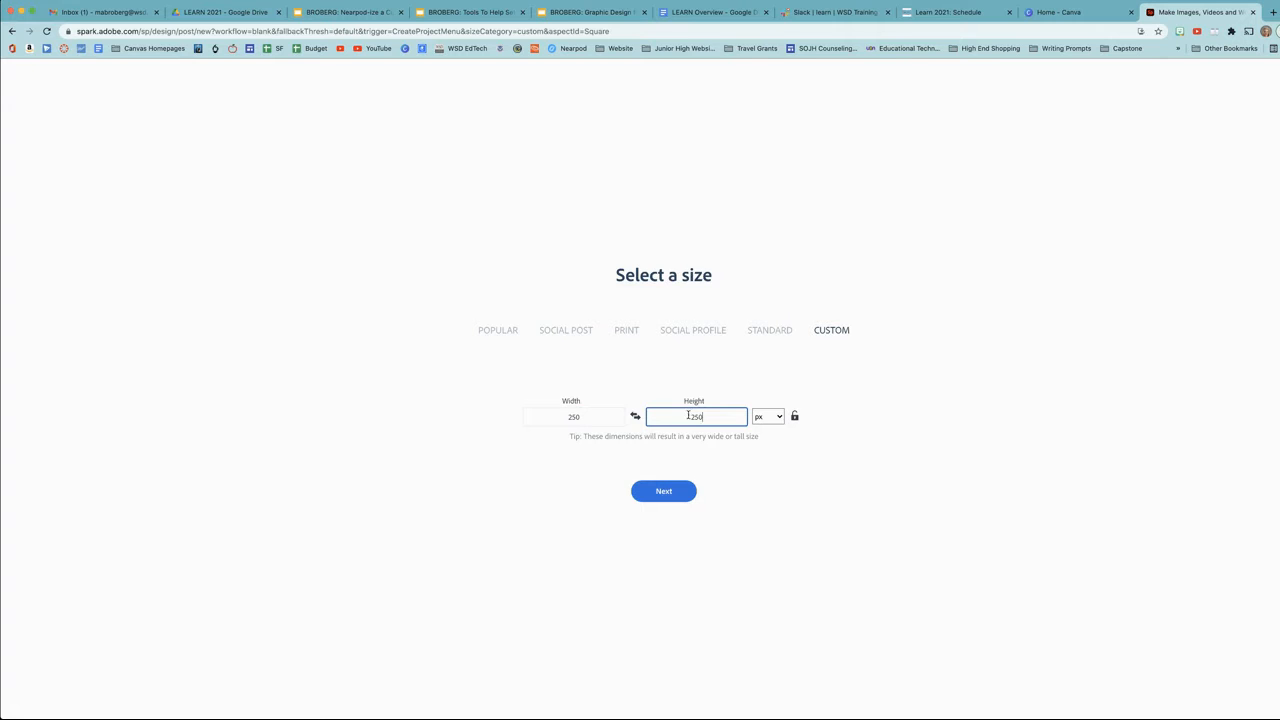
left_click(665, 493)
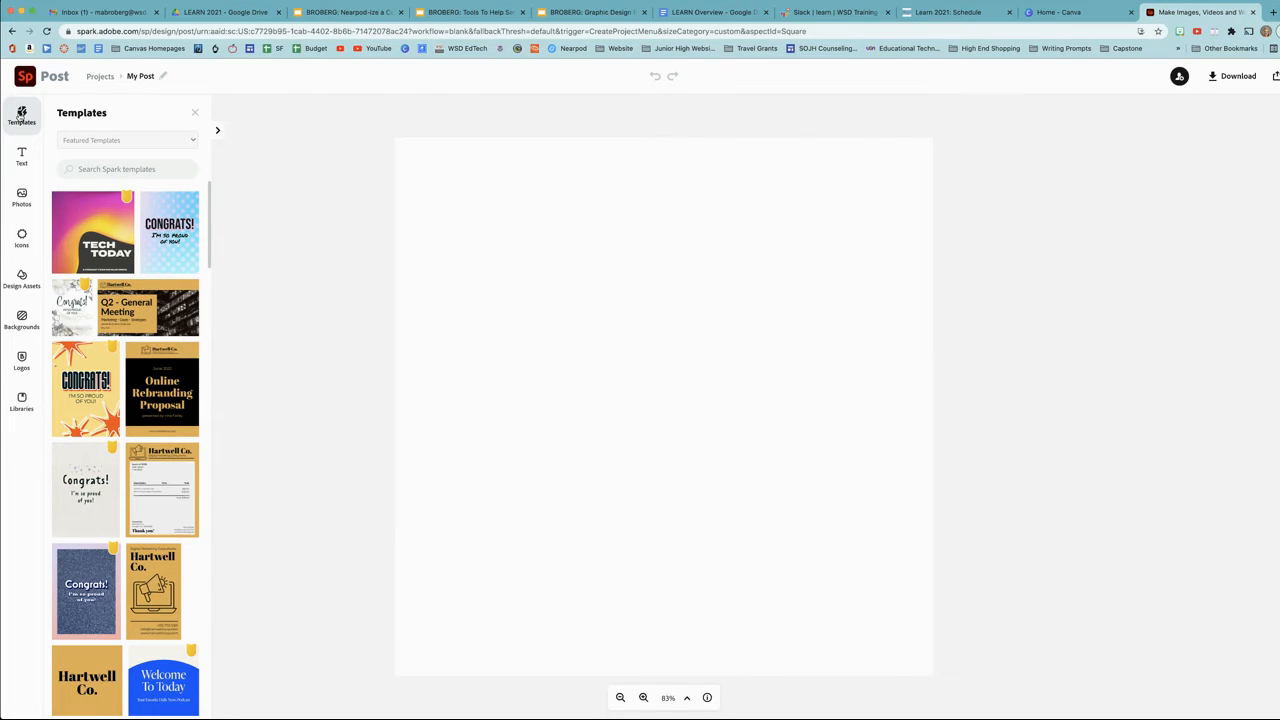
- Look through the text, photo, icon and design asset options available for the post
left_click(23, 157)
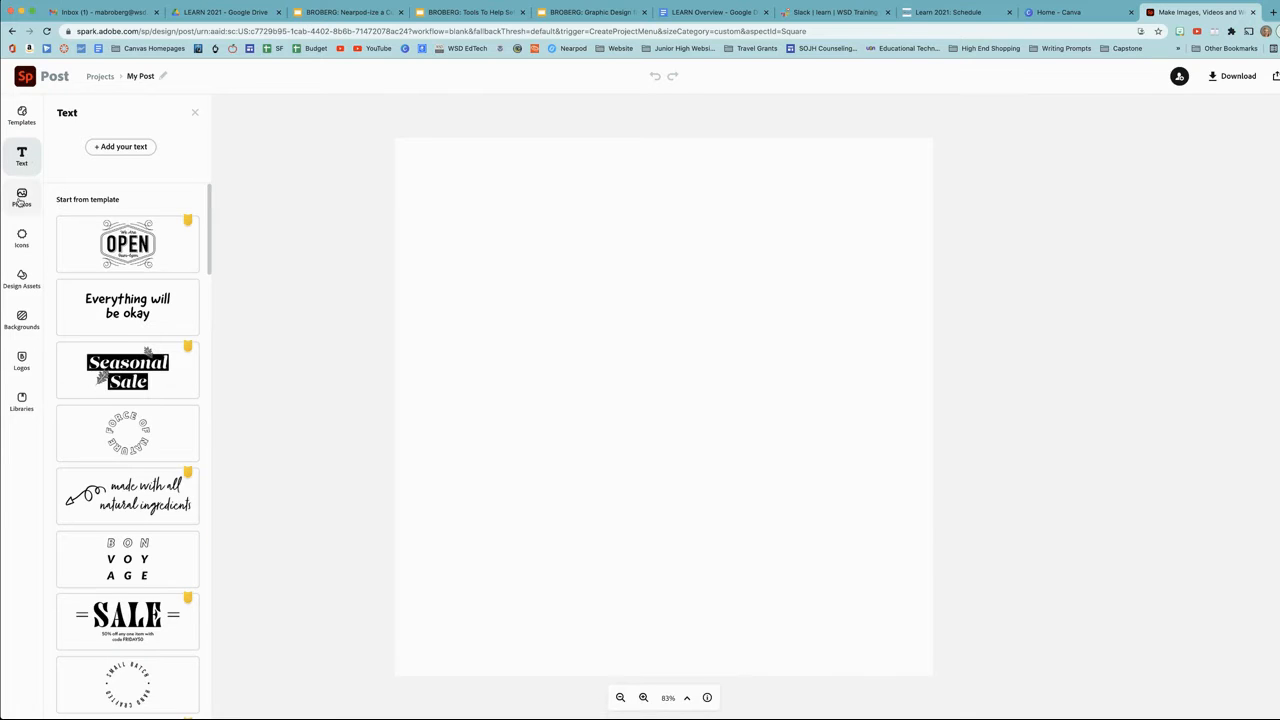
left_click(20, 200)
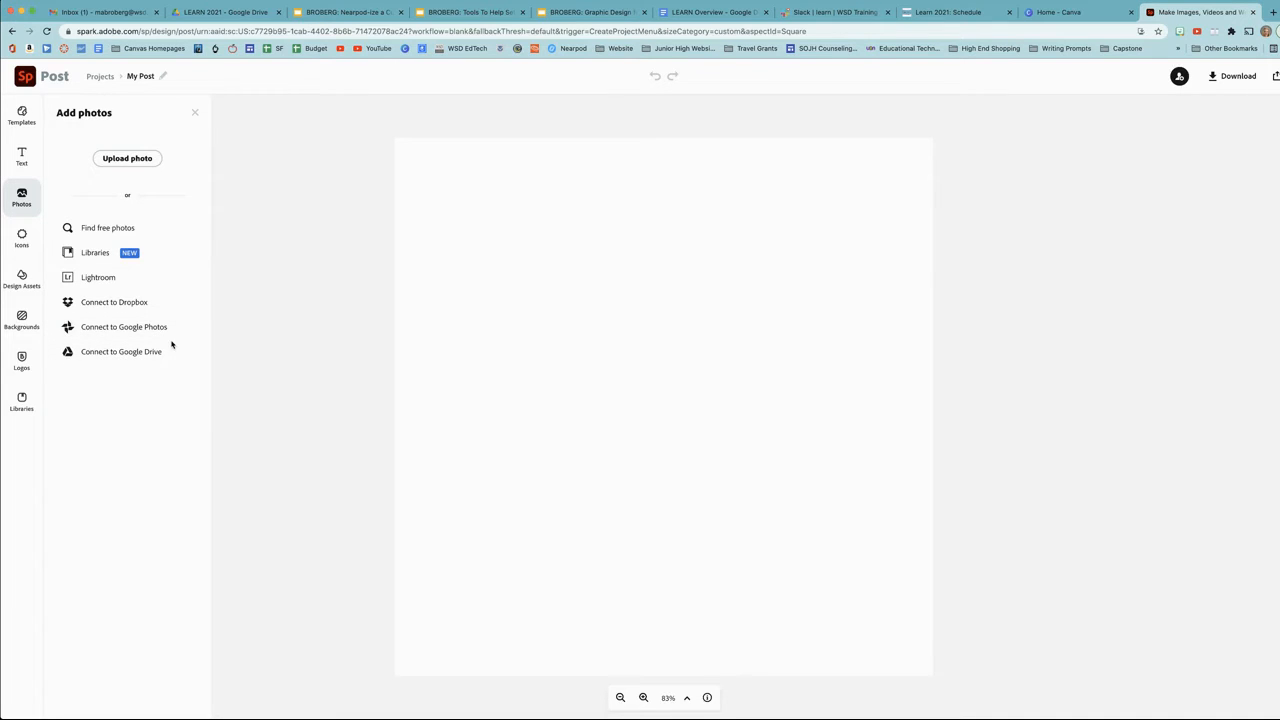
left_click(23, 237)
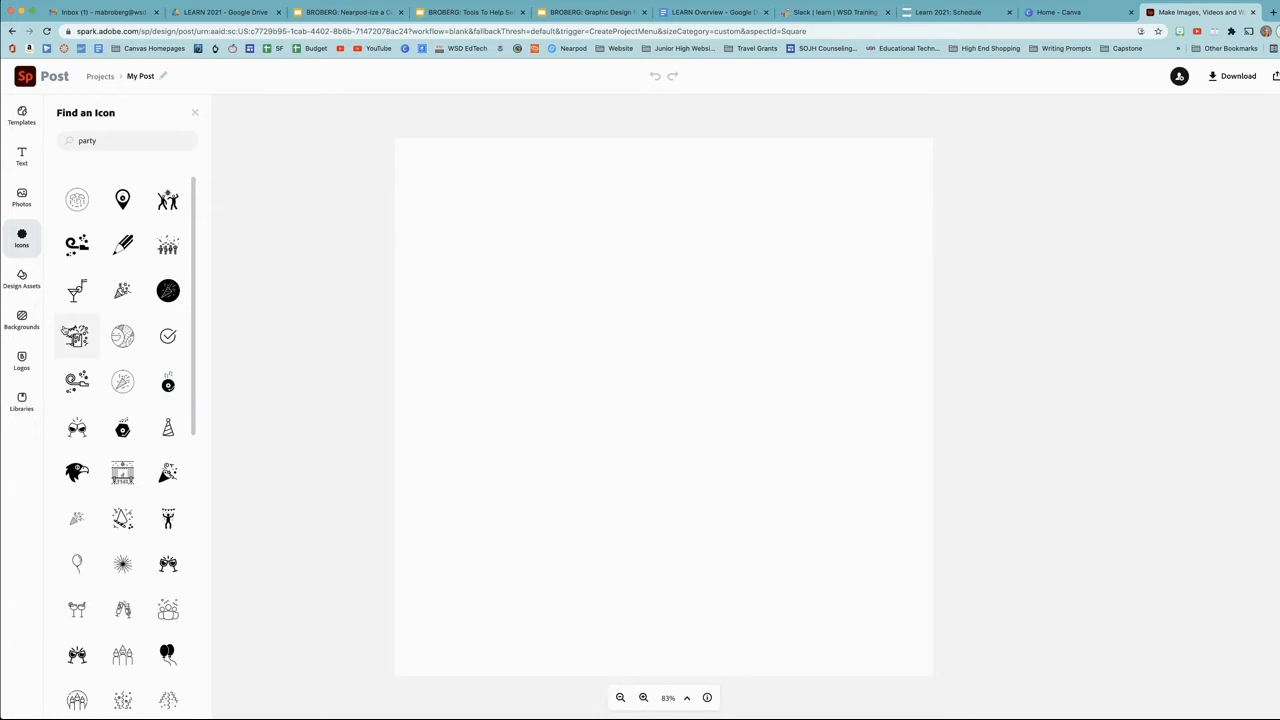
left_click(28, 283)
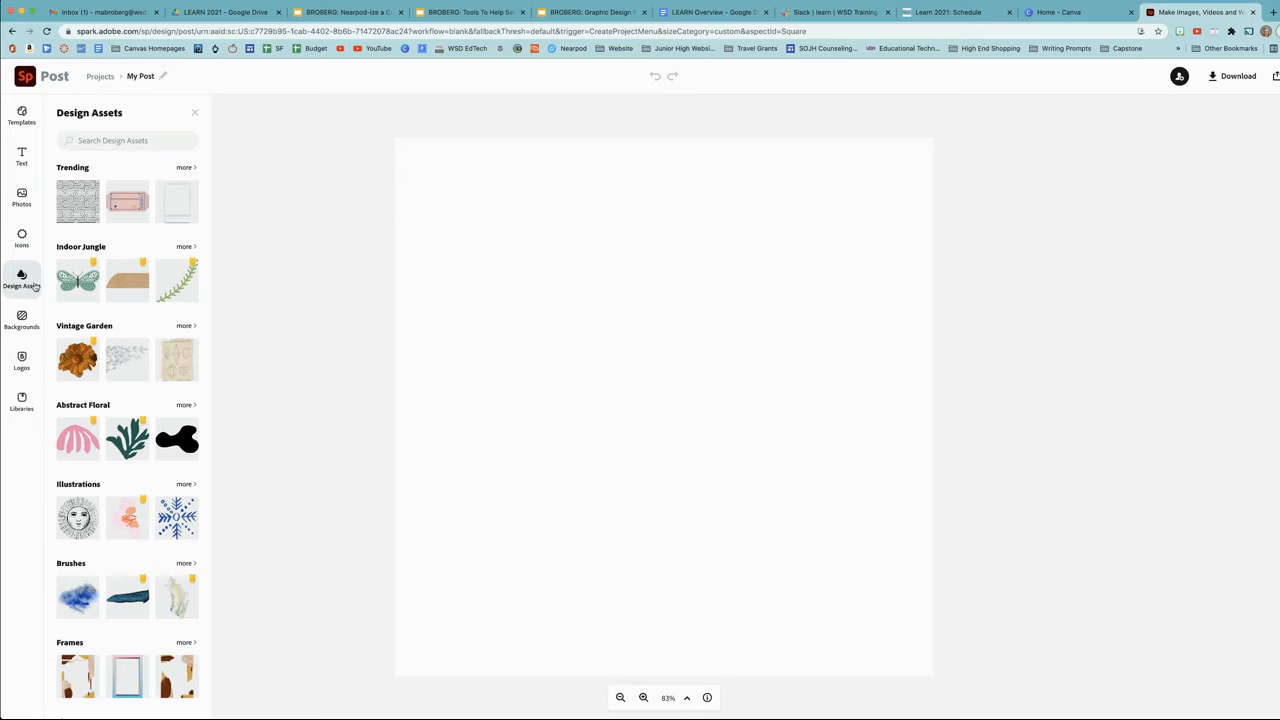
scroll(127, 390, "down", 2)
scroll(124, 389, "down", 4)
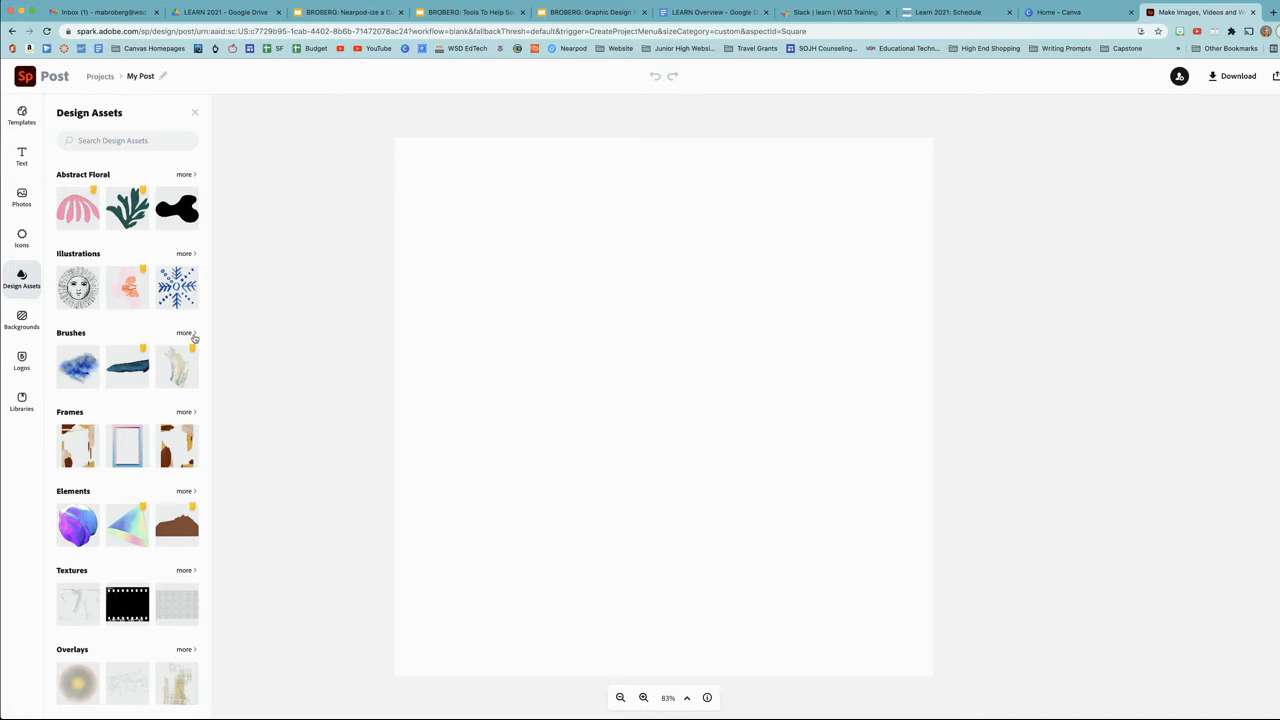
- Insert the pink, purple and teal image from the Chromatic backgrounds and make it the post's background
left_click(21, 320)
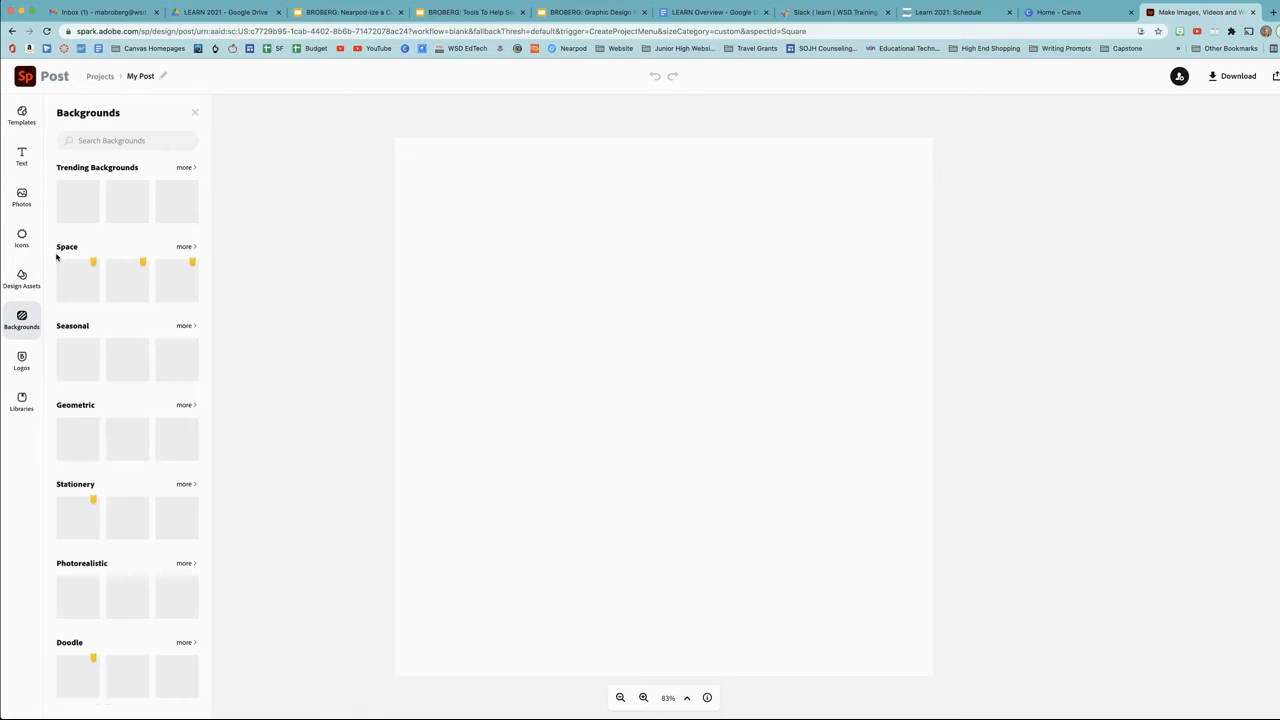
scroll(130, 450, "down", 5)
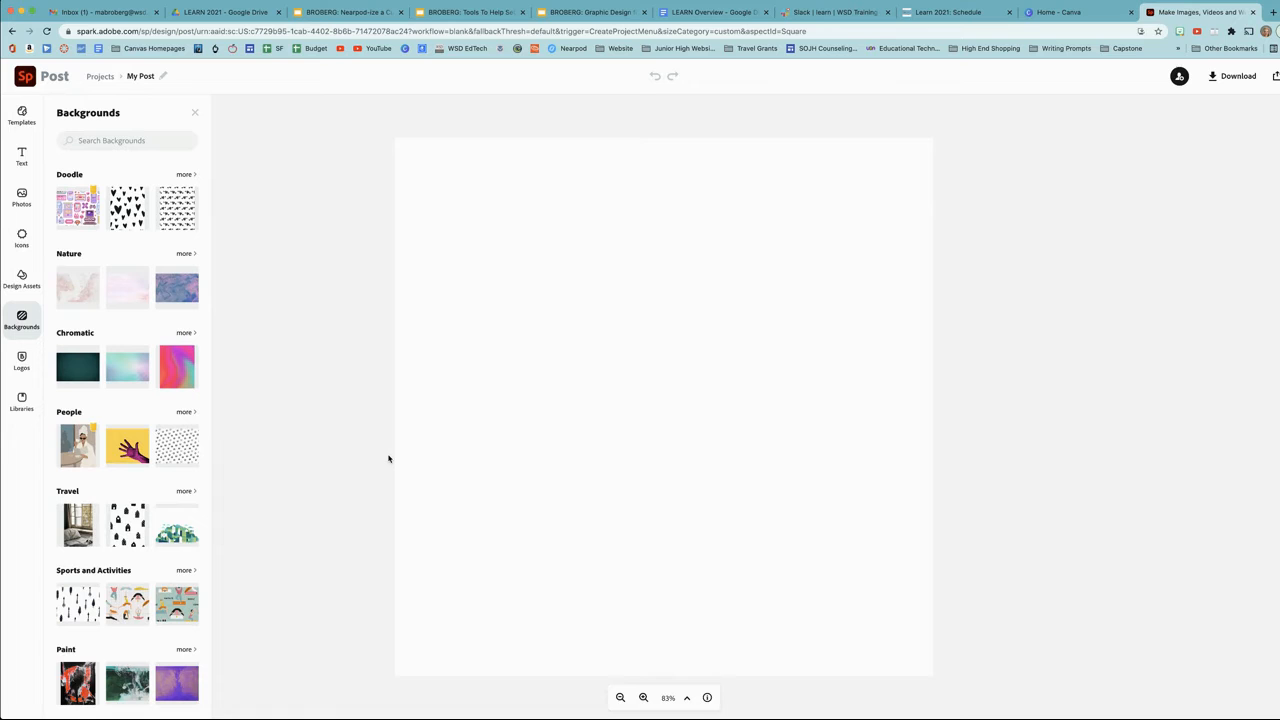
left_click(178, 370)
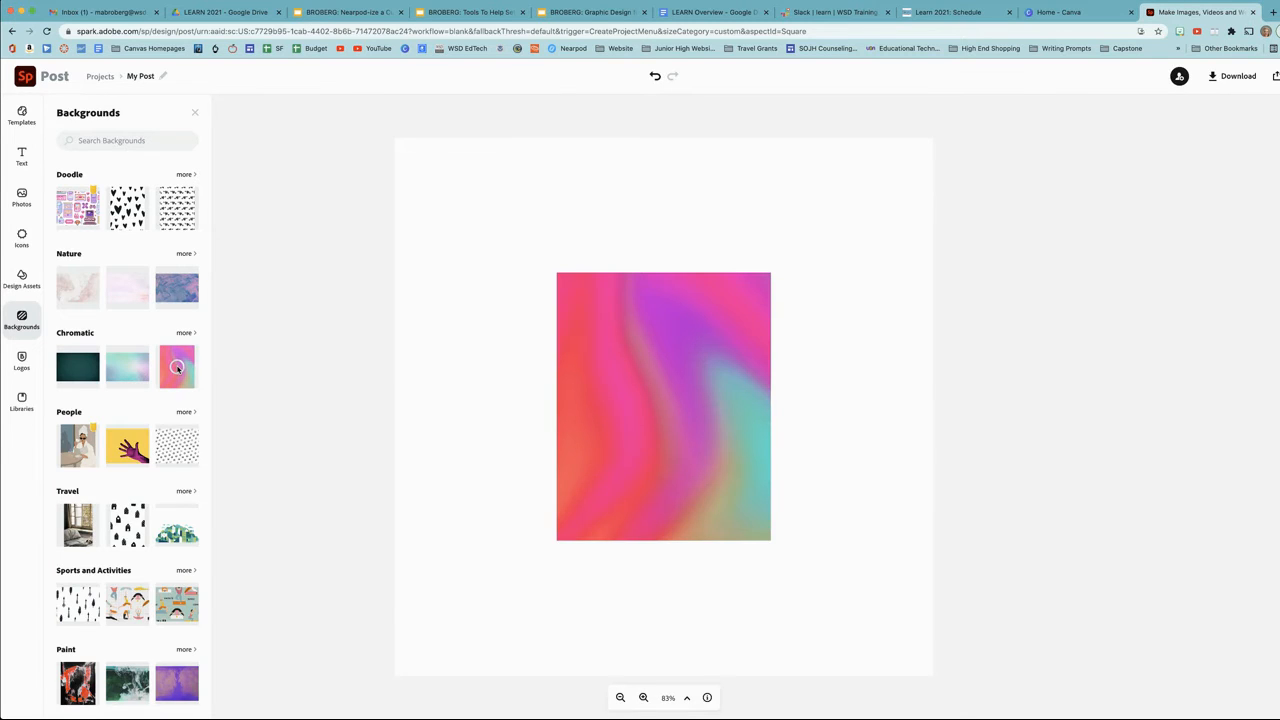
left_click(658, 412)
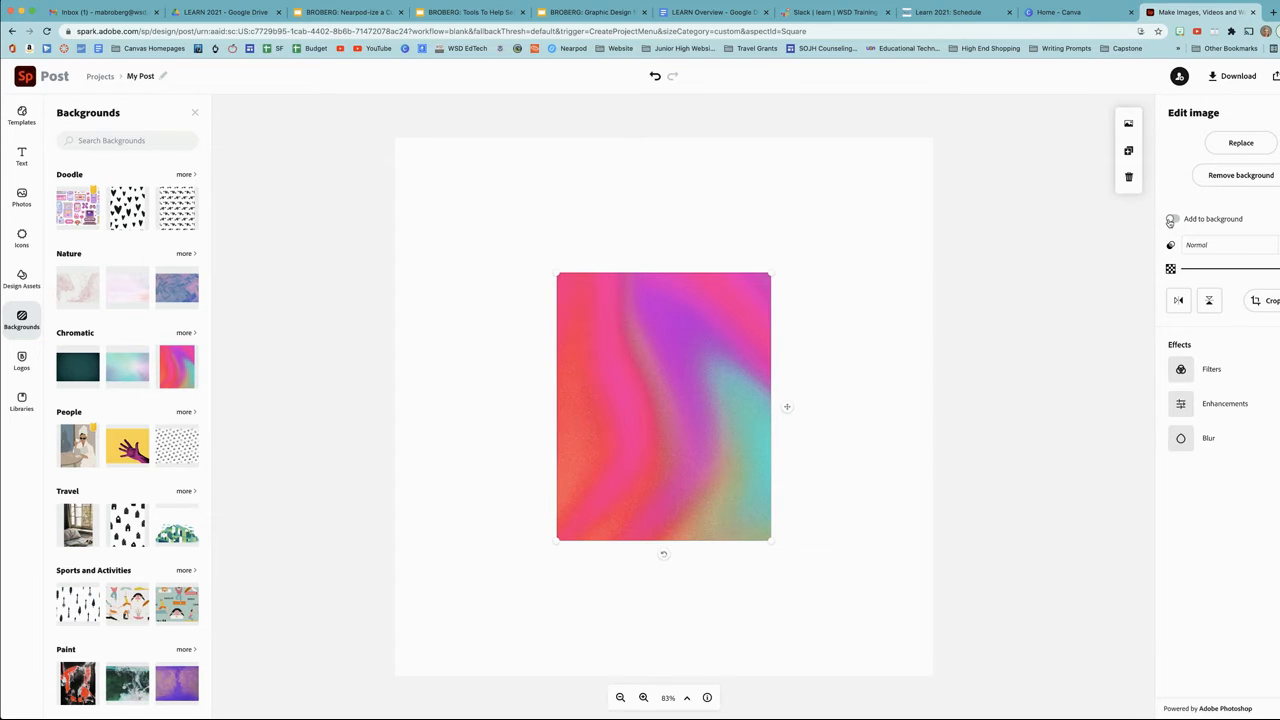
left_click(1171, 220)
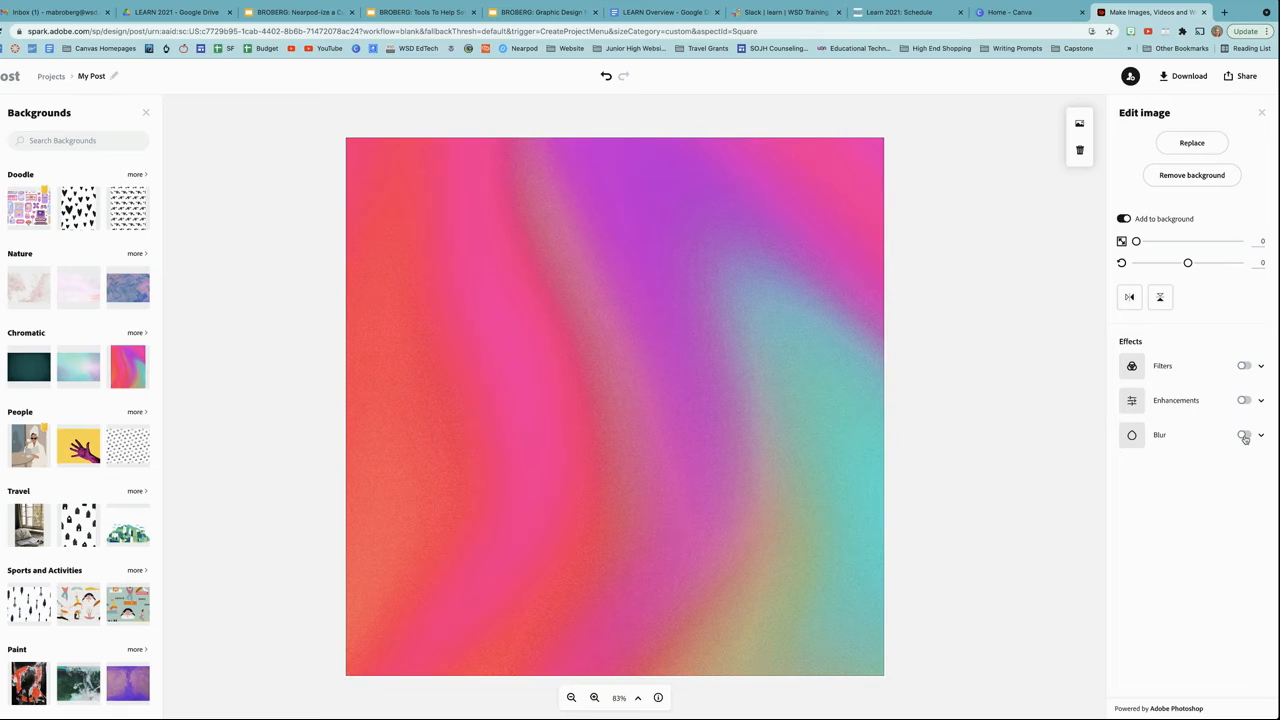
- Try the Blur effect on the background image and switch it off again
left_click(1245, 437)
mouse_move(1131, 466)
left_mouse_down()
mouse_move(1176, 469)
mouse_move(1124, 472)
left_mouse_up()
left_click(1245, 436)
- Try Enhancements on the background image with brightness 50 and highlight 32, and switch them off again
left_click(1262, 402)
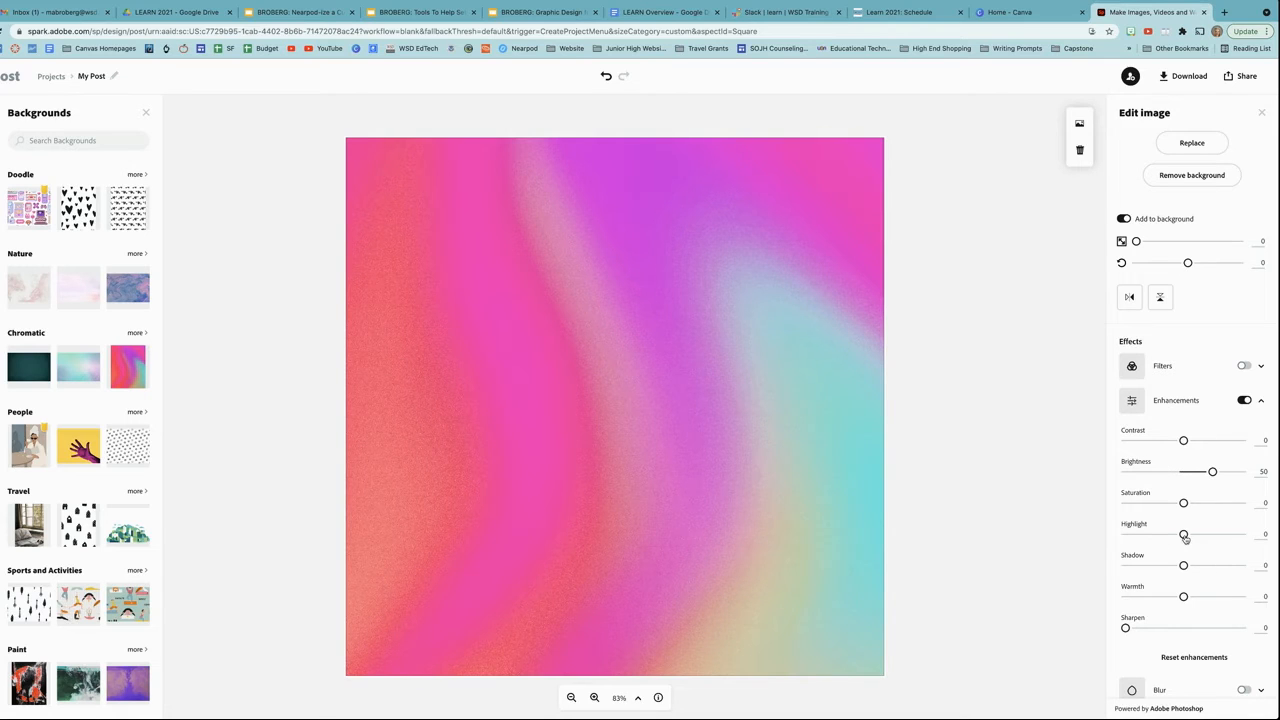
left_click_drag(1184, 536, 1203, 538)
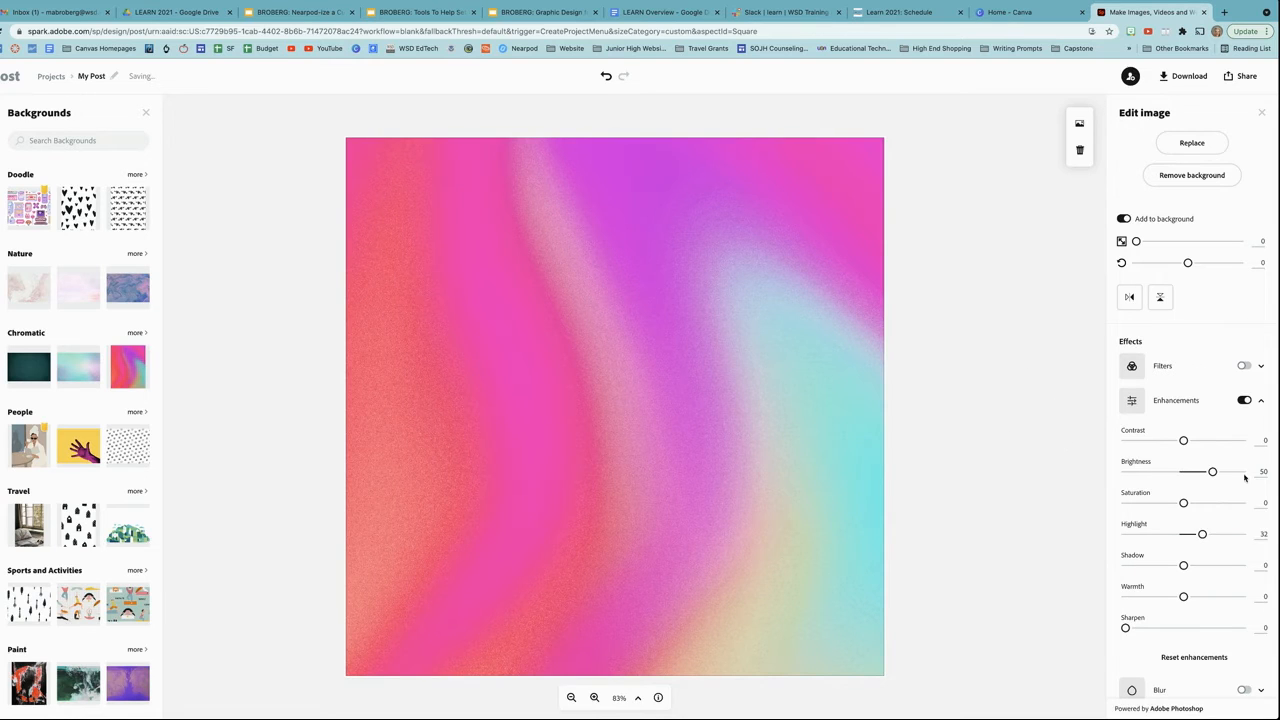
left_click(1245, 401)
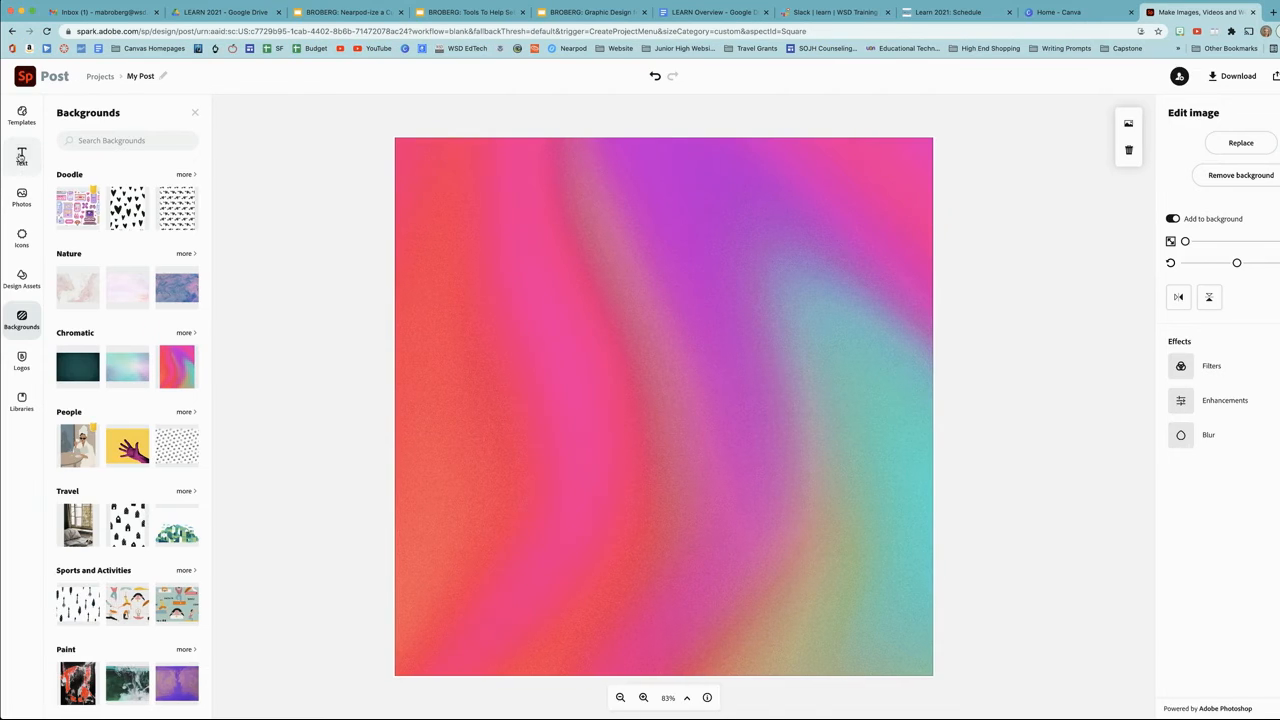
- Add a text box to the post reading "Disclosure Statement"
left_click(21, 156)
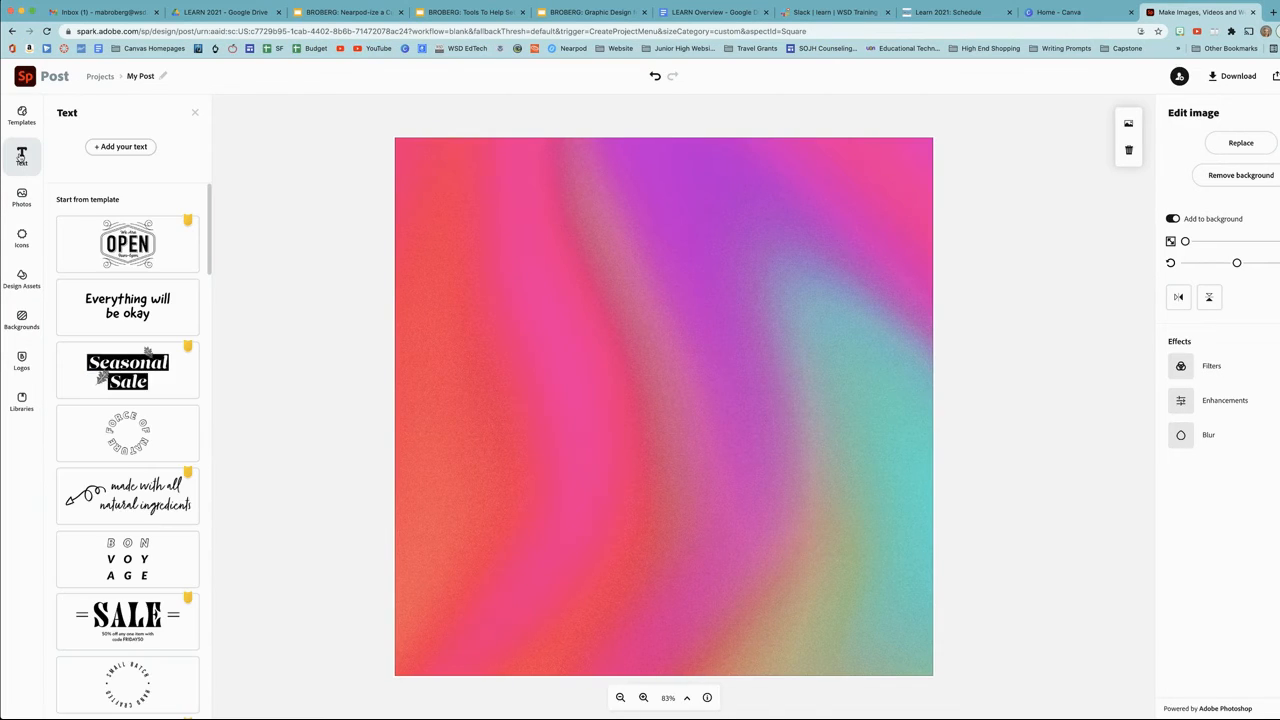
left_click(124, 147)
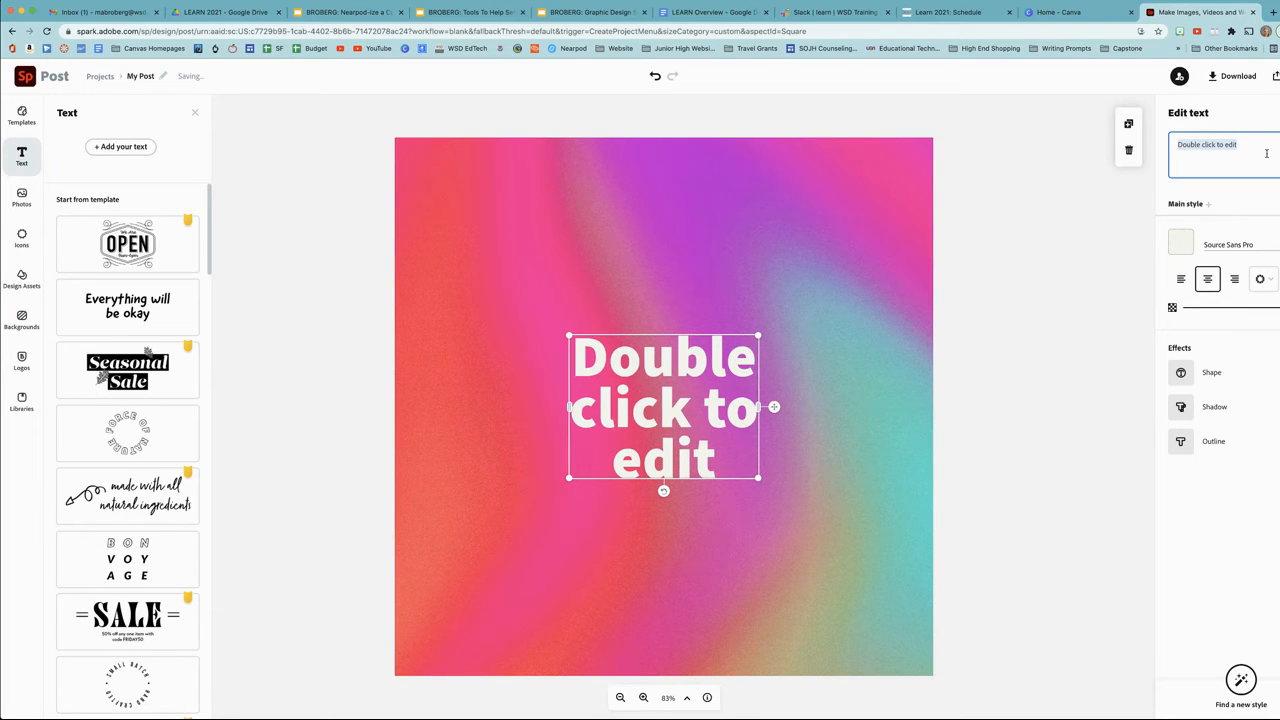
type("Disclour")
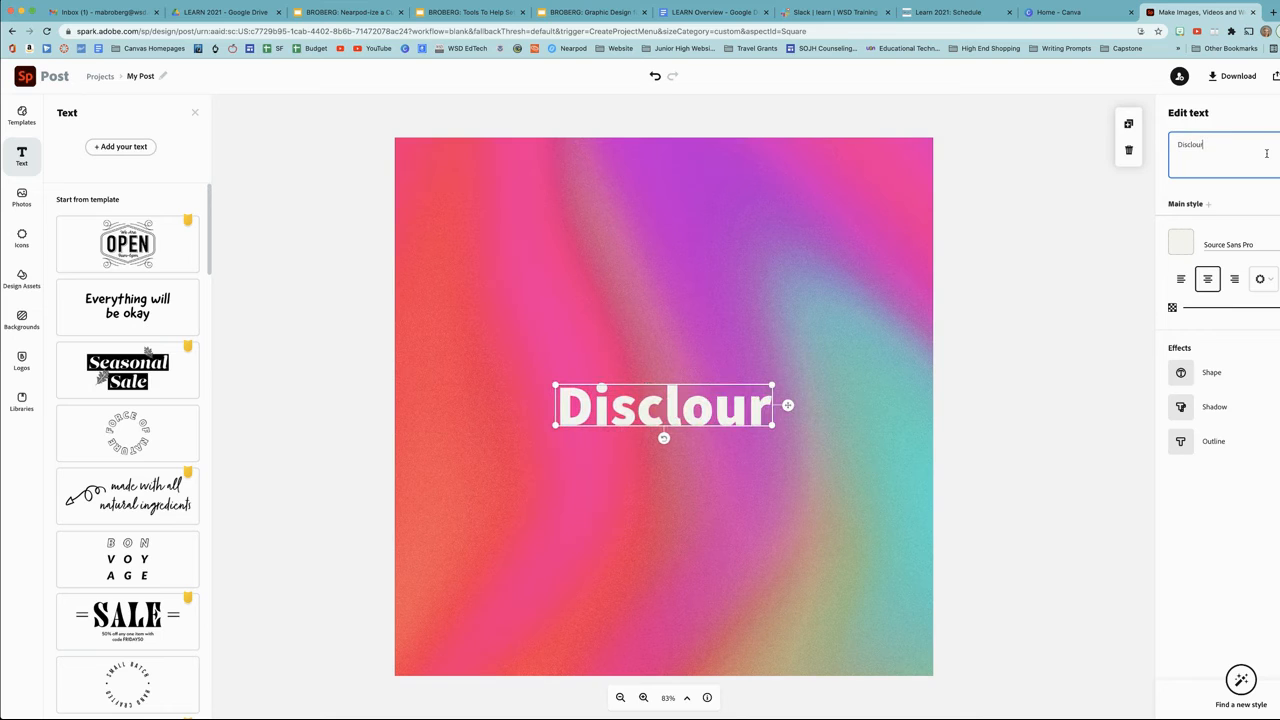
key("BackSpace")
key("BackSpace")
key("BackSpace")
key("BackSpace")
type("losure D")
key("BackSpace")
key("BackSpace")
type("Statem")
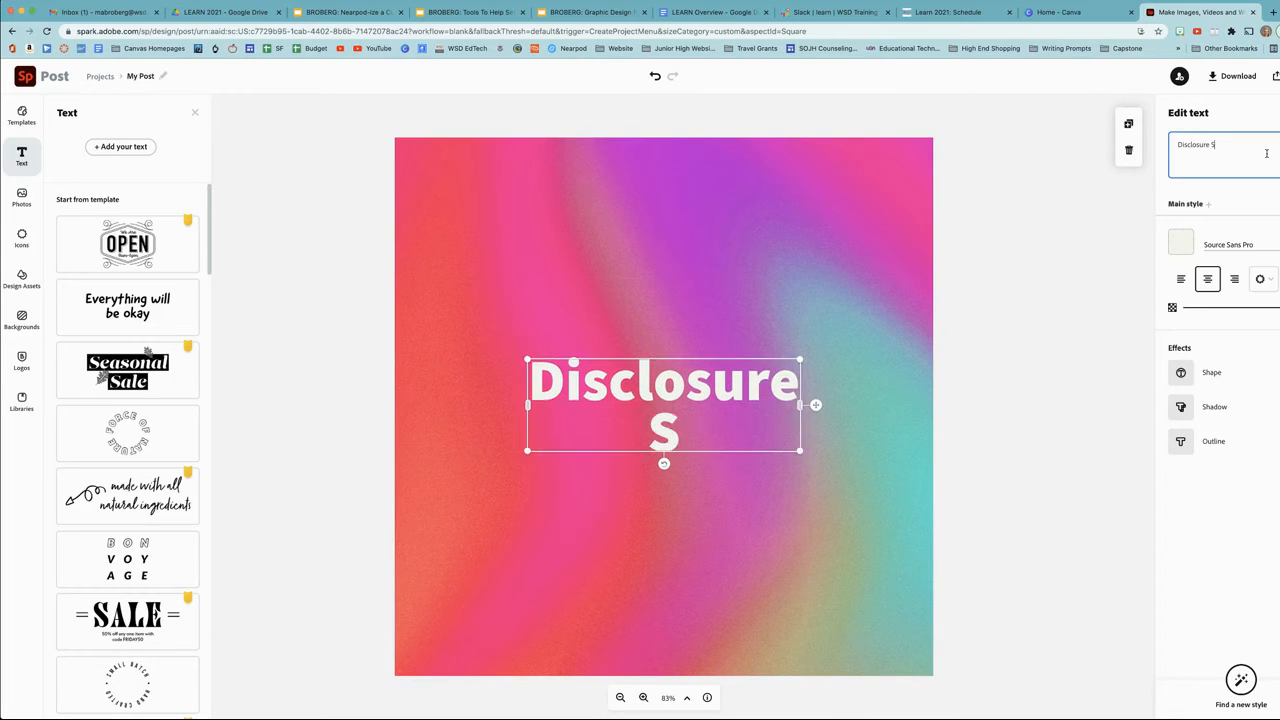
type("ent")
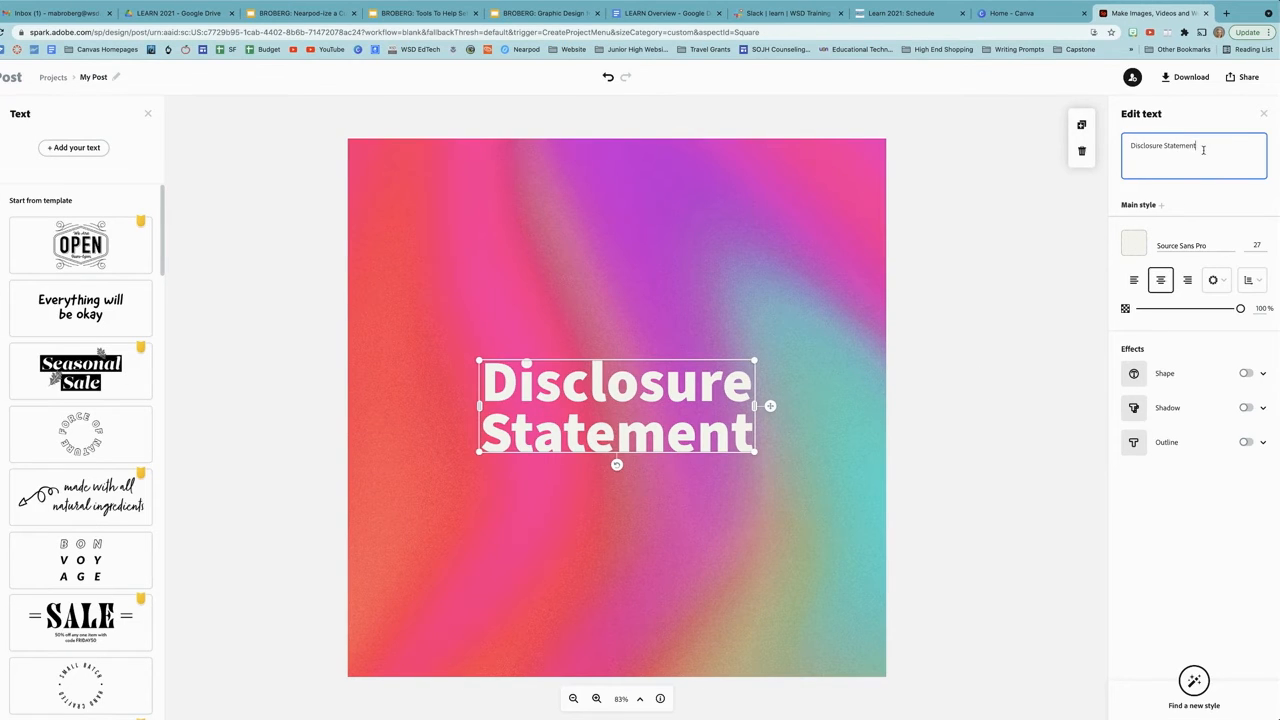
- Browse the available fonts for the "Disclosure Statement" text
left_click(1195, 245)
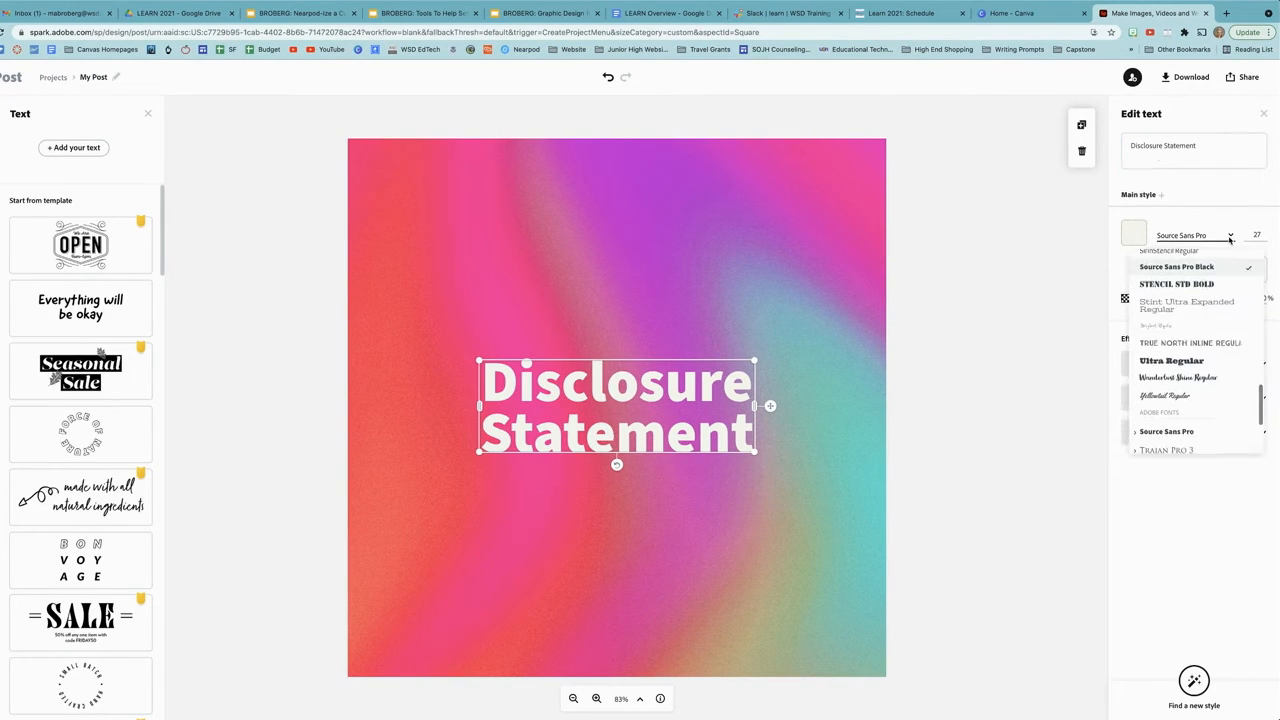
scroll(1224, 372, "down", 1)
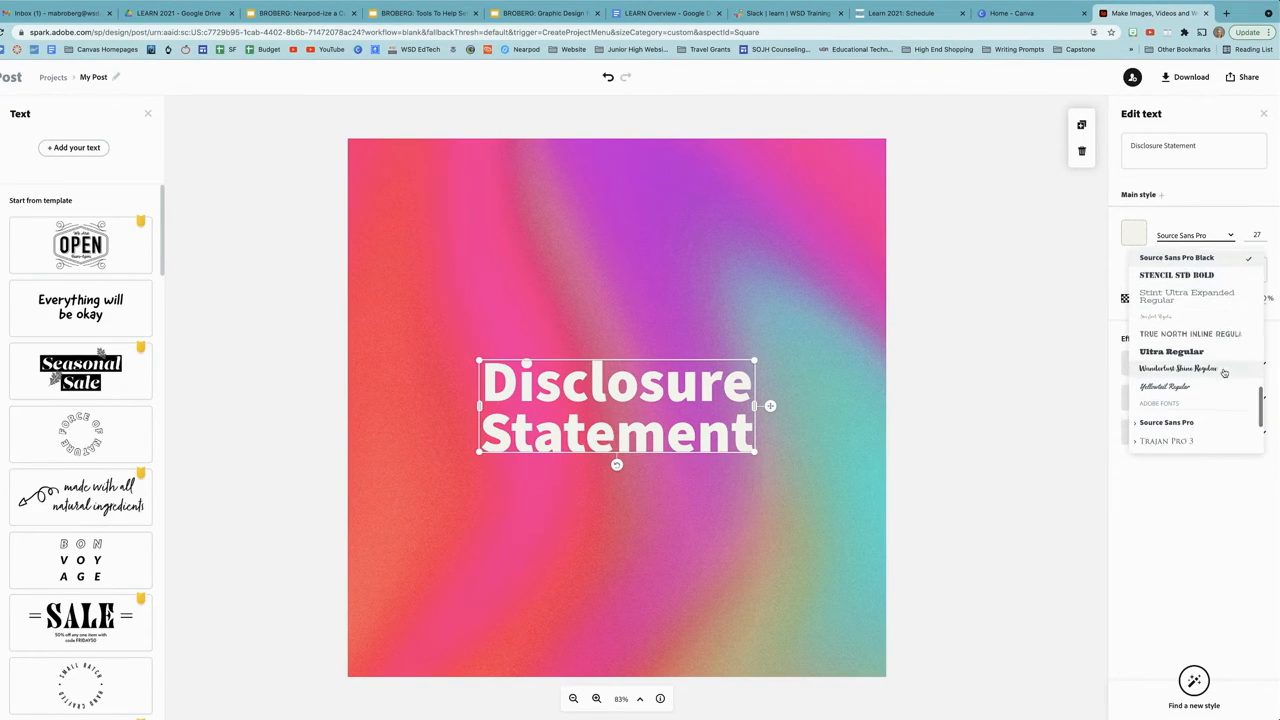
scroll(1224, 372, "down", 3)
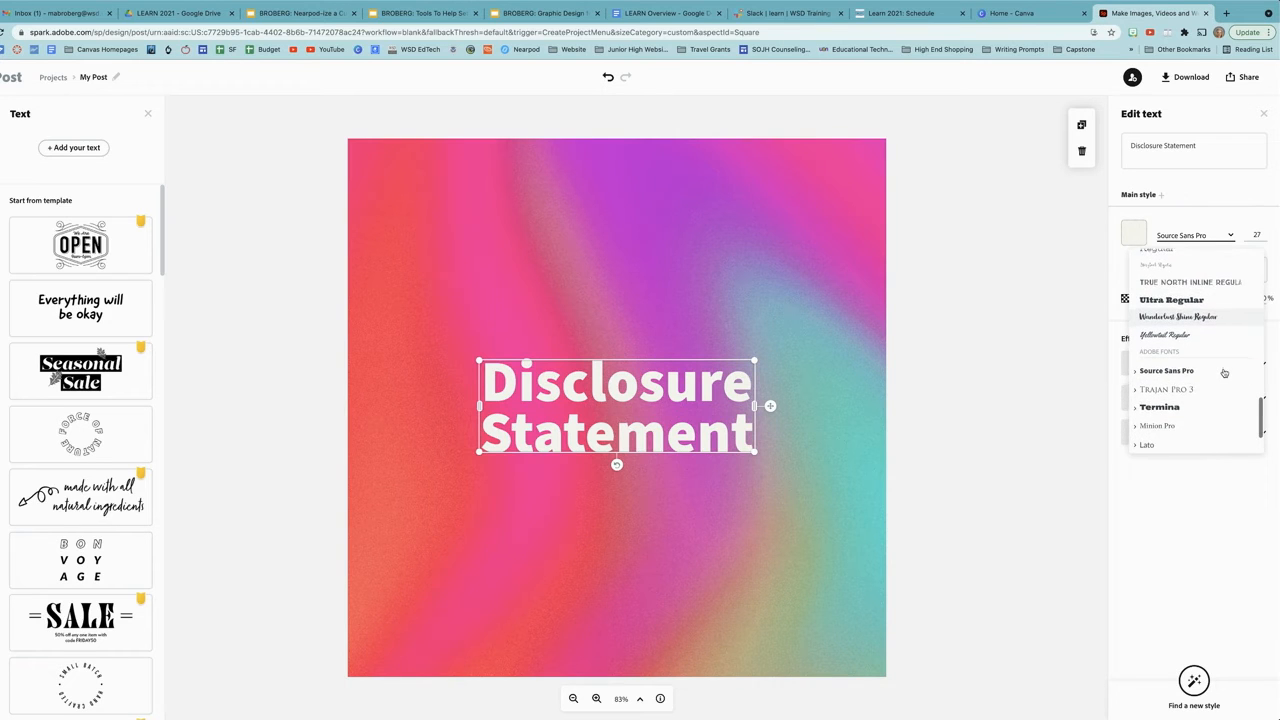
scroll(1224, 372, "up", 10)
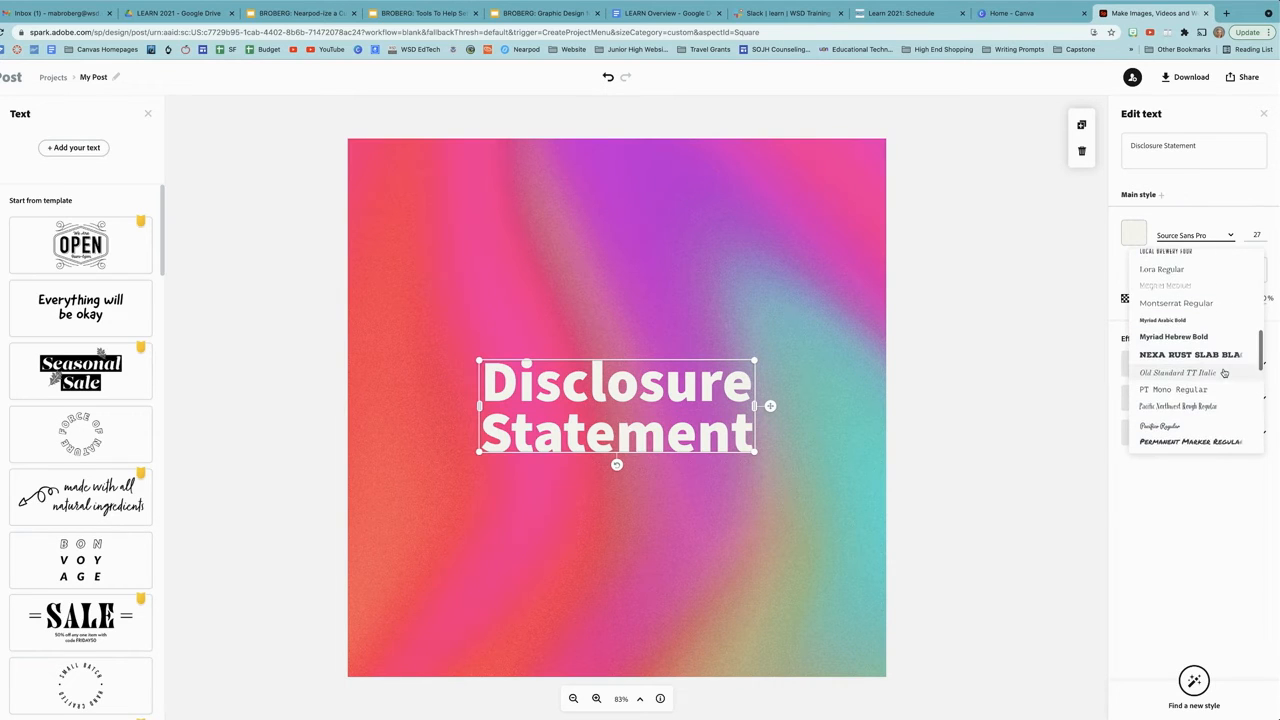